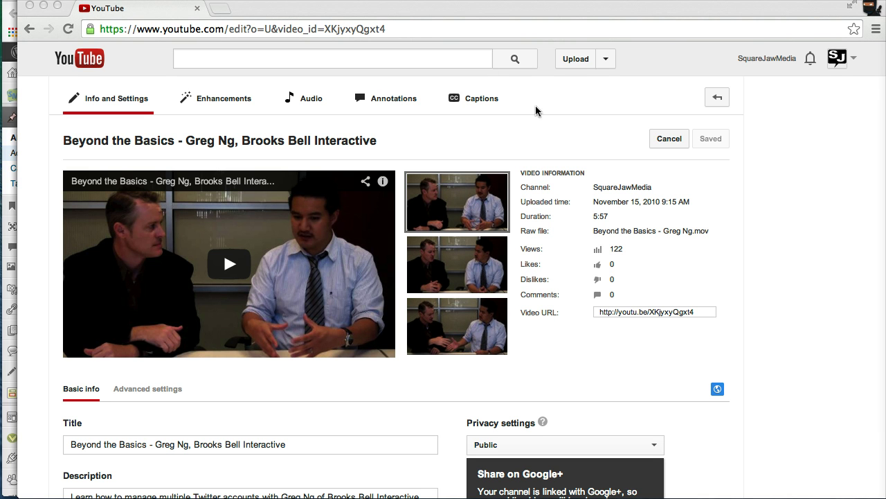
Open the video's captions and view the disabled automatic English track, returning to the track list.
{"action": "left_click", "coordinate": [484, 99]}
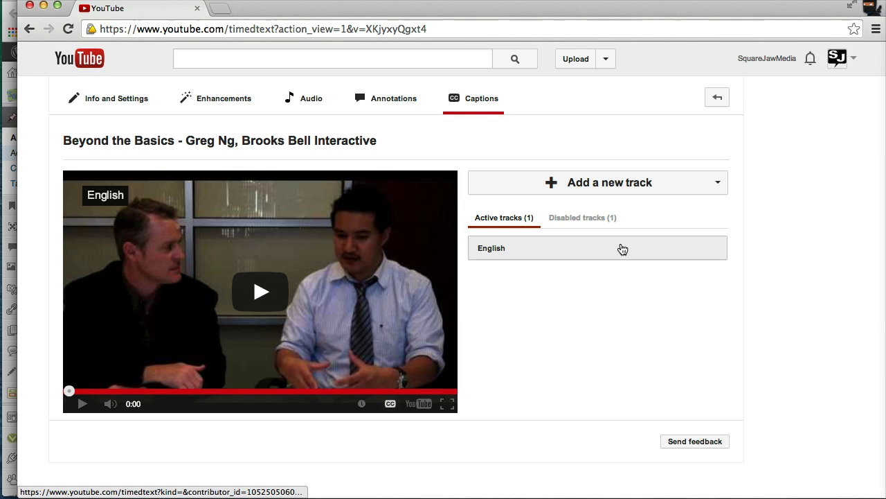
{"action": "left_click", "coordinate": [583, 219]}
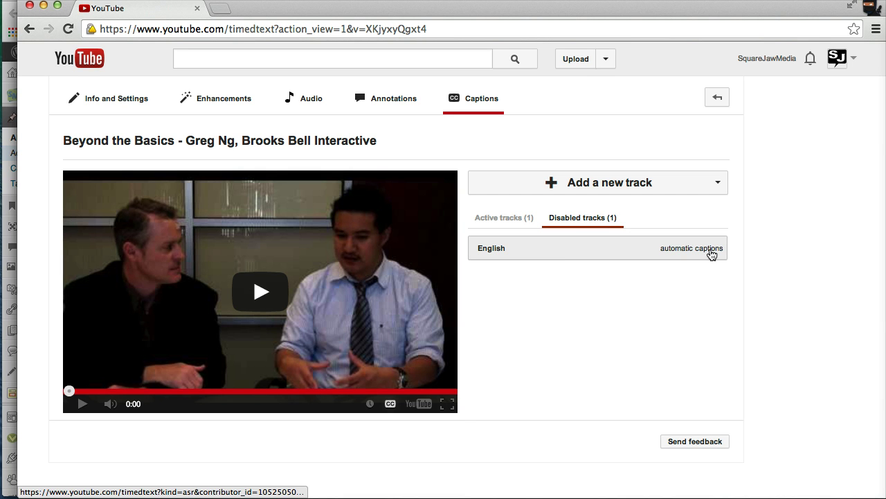
{"action": "left_click", "coordinate": [566, 252]}
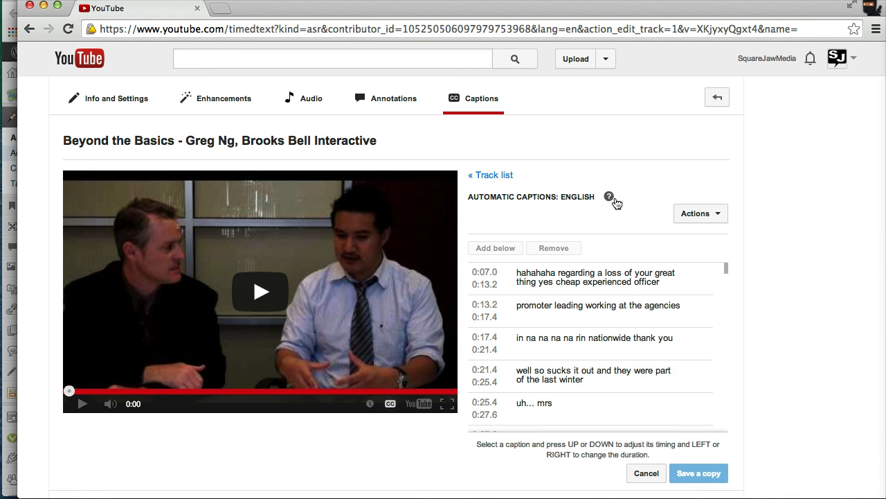
{"action": "left_click", "coordinate": [490, 176]}
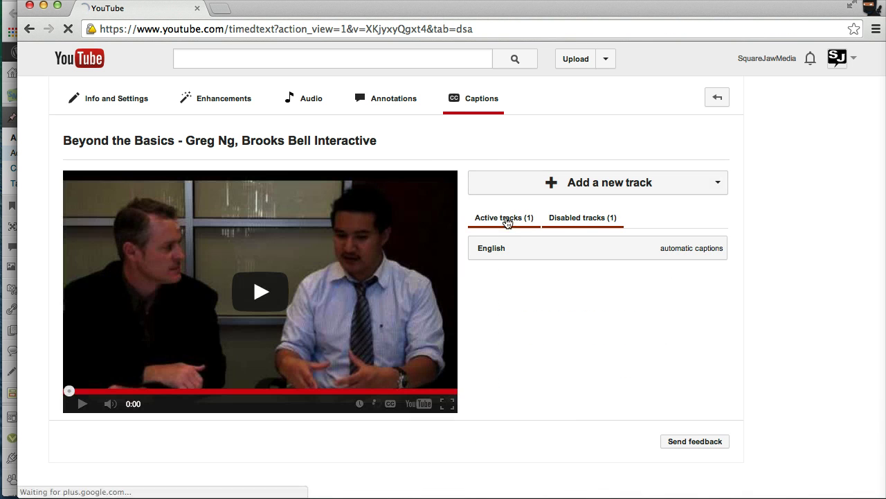
Open the active English track and play the video to its first caption, pausing there to review the corrected text.
{"action": "left_click", "coordinate": [506, 219]}
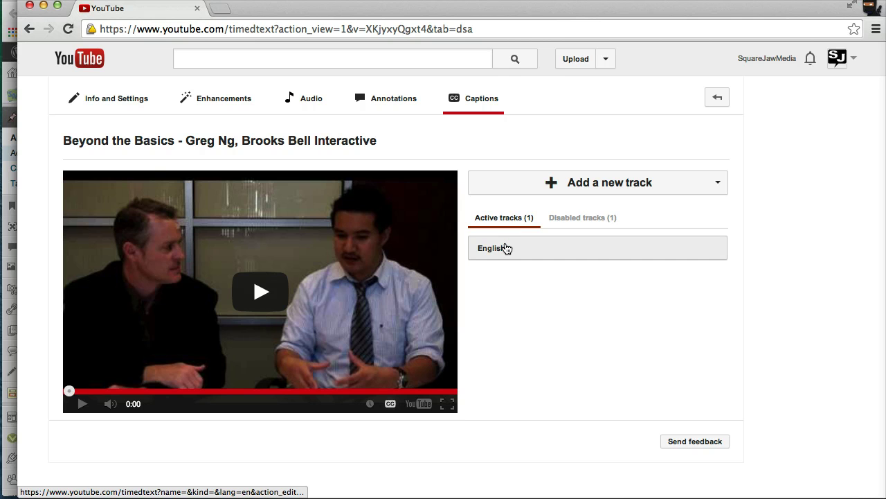
{"action": "left_click", "coordinate": [506, 248]}
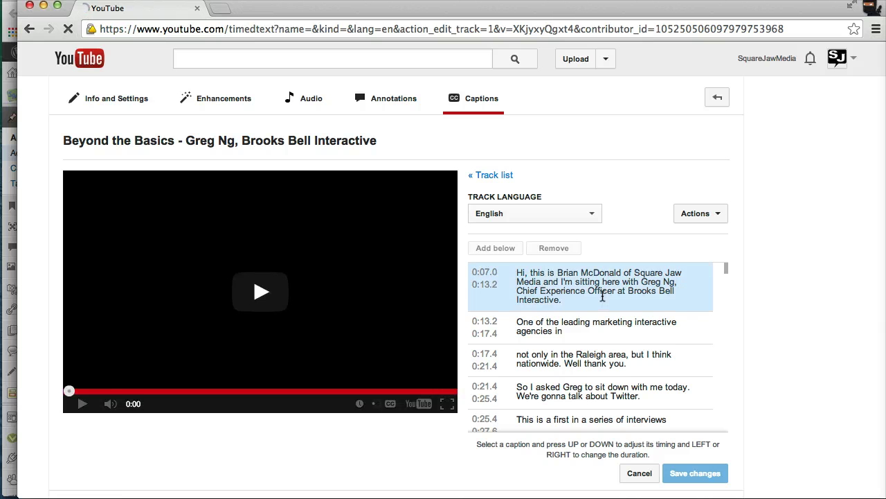
{"action": "left_click", "coordinate": [392, 405]}
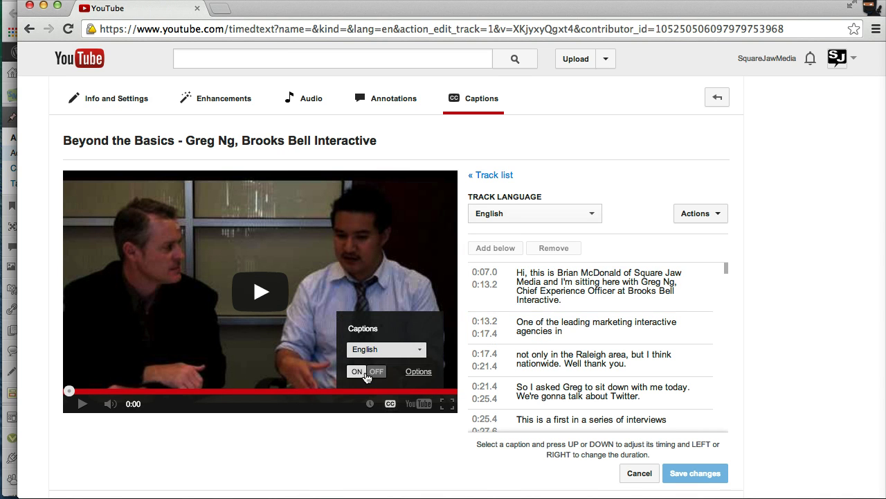
{"action": "left_click", "coordinate": [522, 277]}
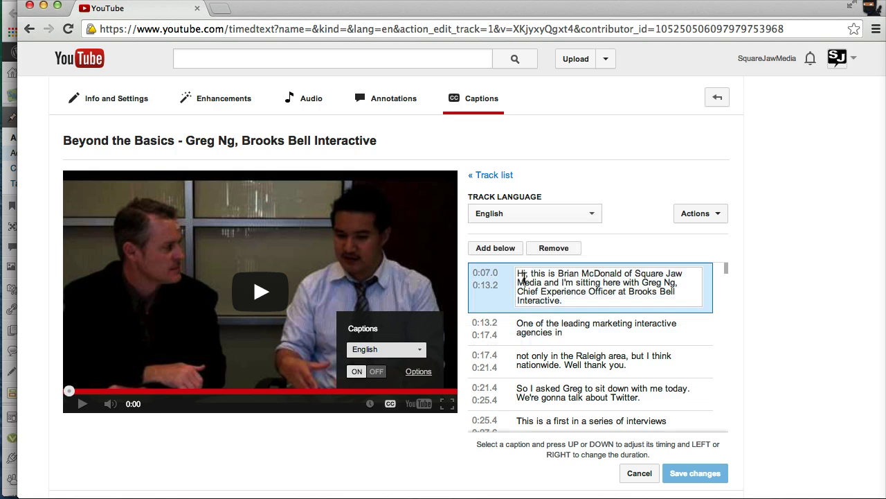
{"action": "double_click", "coordinate": [485, 273]}
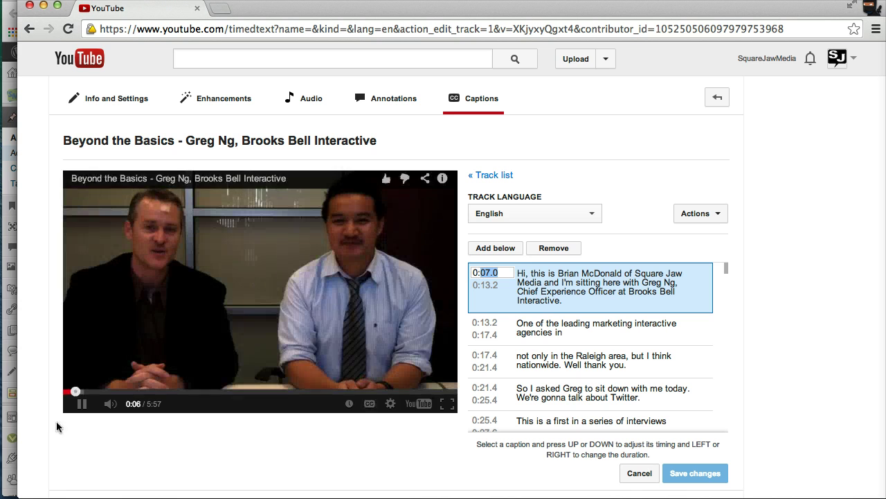
{"action": "left_click", "coordinate": [82, 403]}
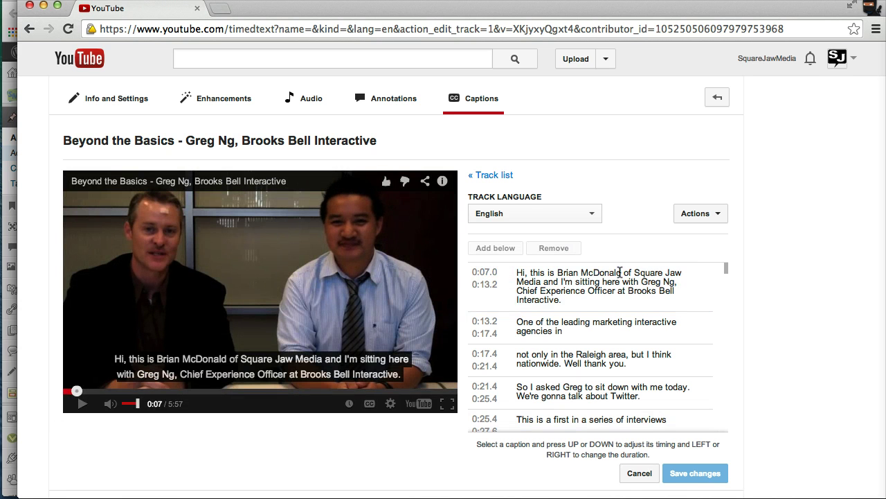
{"action": "left_click", "coordinate": [564, 273]}
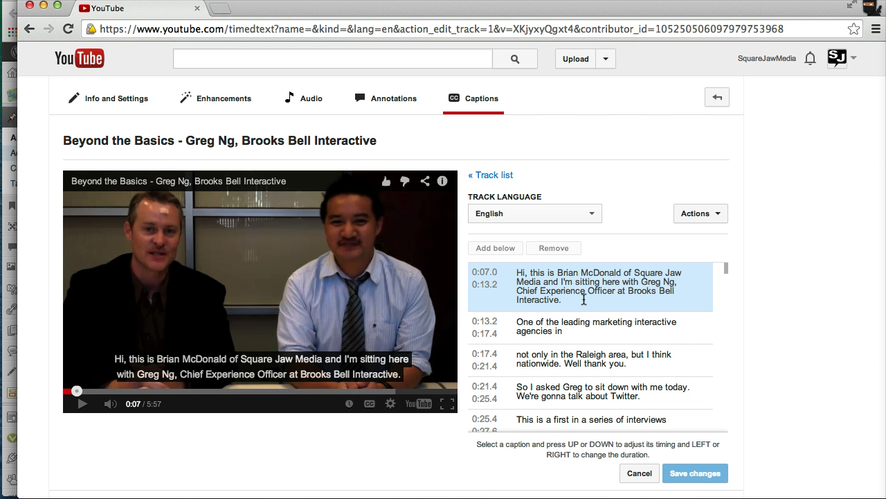
{"action": "left_click", "coordinate": [573, 355]}
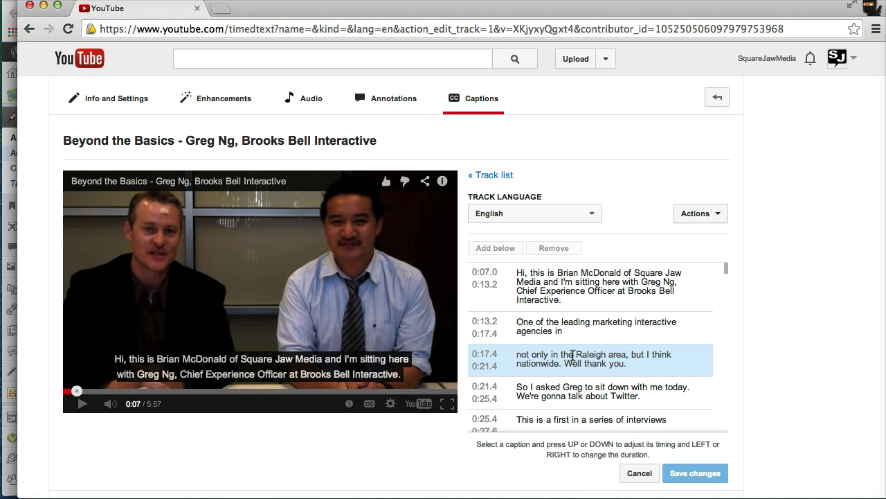
Download the active English caption track in its original format.
{"action": "left_click", "coordinate": [635, 219]}
{"action": "left_click", "coordinate": [704, 214]}
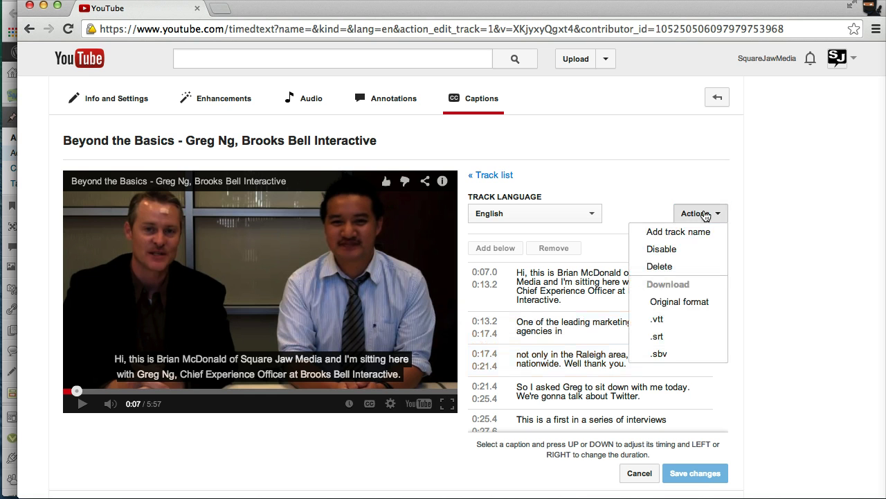
{"action": "left_click", "coordinate": [686, 303]}
{"action": "left_click", "coordinate": [632, 209]}
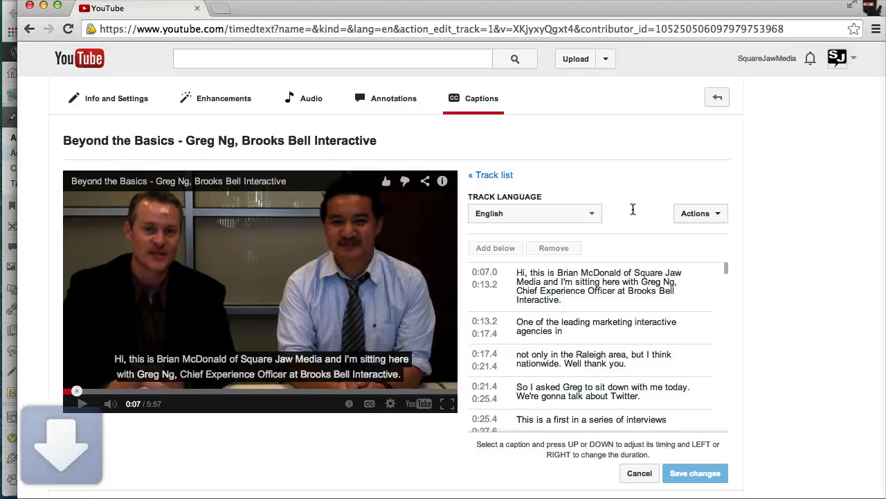
Check the actions offered for the disabled automatic English track, then return to the list of active tracks.
{"action": "left_click", "coordinate": [492, 177]}
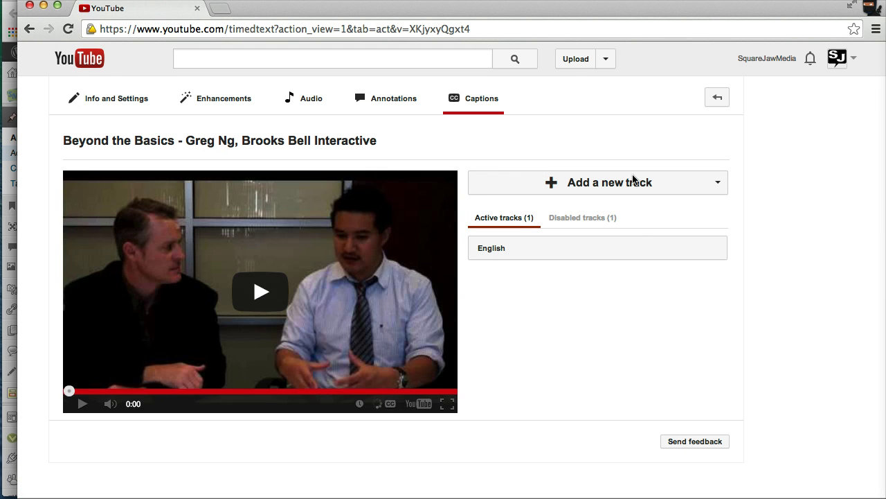
{"action": "left_click", "coordinate": [593, 226]}
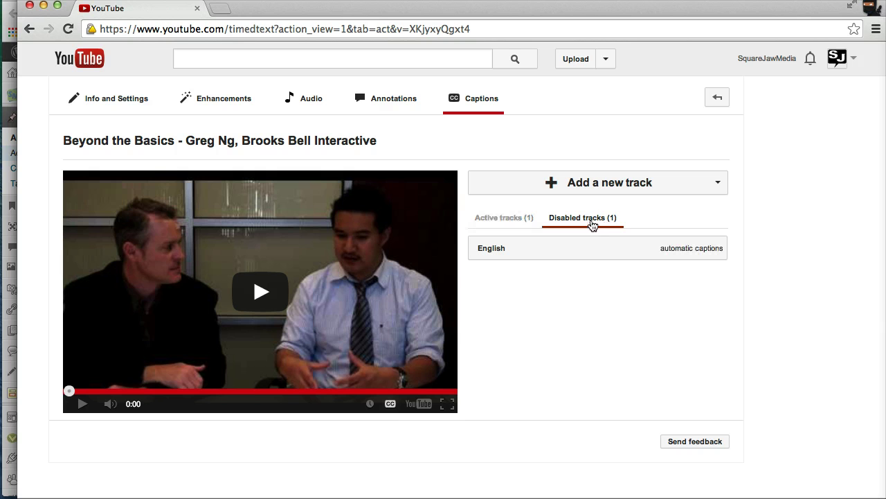
{"action": "left_click", "coordinate": [584, 250]}
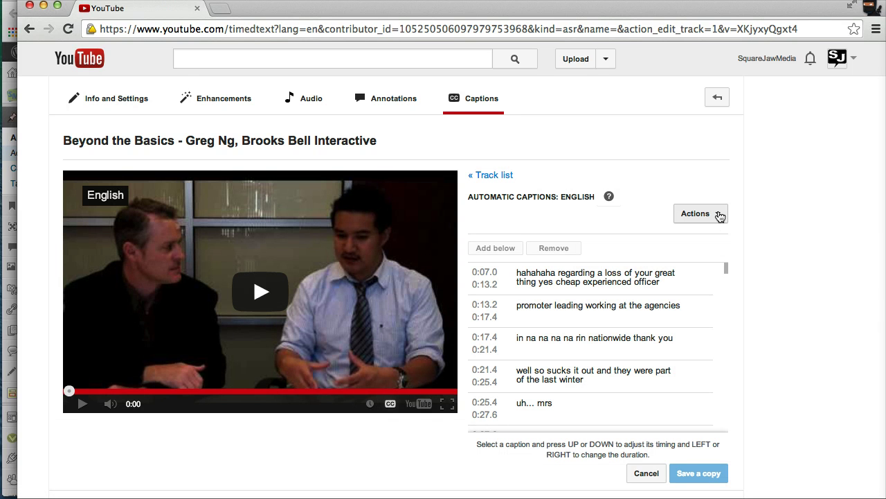
{"action": "left_click", "coordinate": [719, 215]}
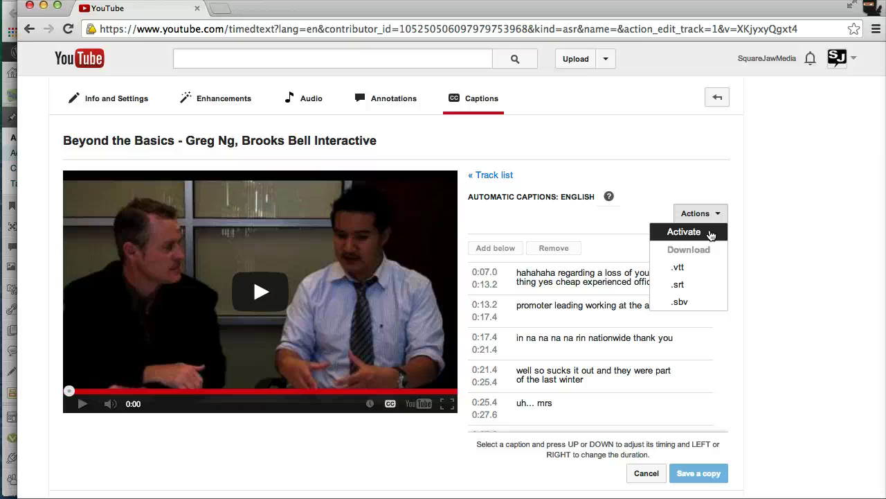
{"action": "left_click", "coordinate": [484, 177]}
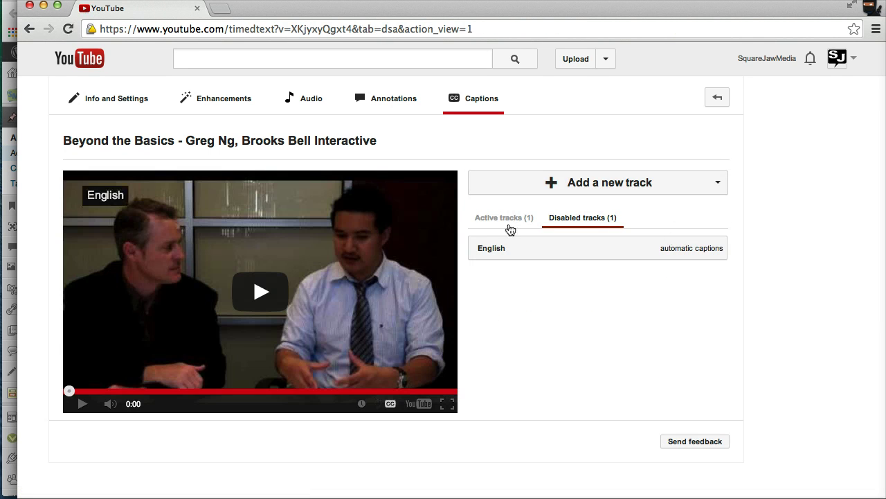
{"action": "left_click", "coordinate": [508, 226]}
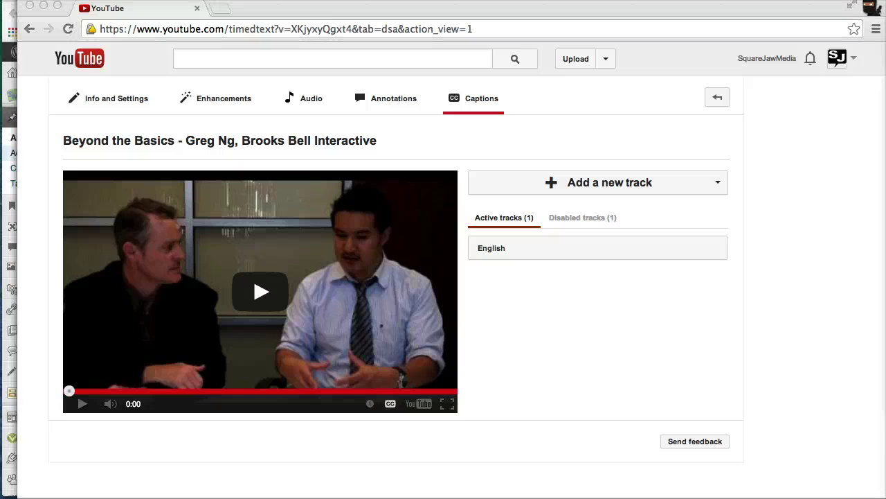
Switch to the text editor and highlight timecode lines in captions (8).sbv to examine the caption file's format.
{"action": "key", "text": "super+Tab"}
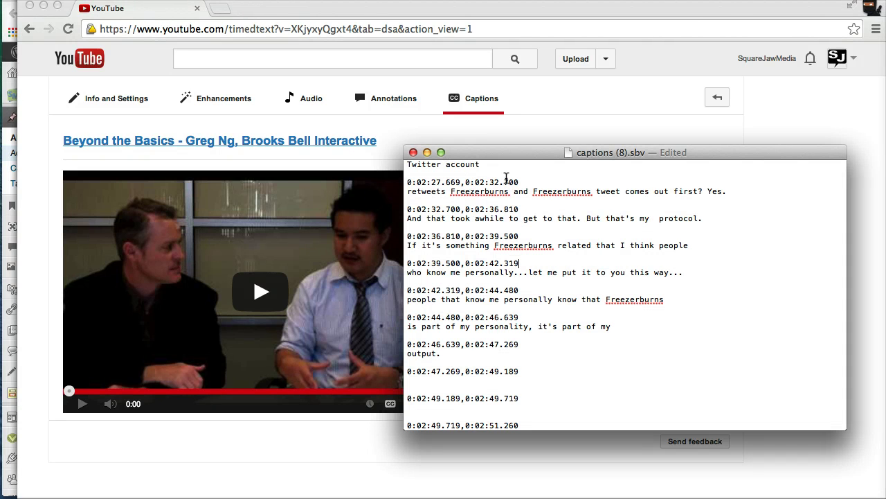
{"action": "triple_click", "coordinate": [408, 182]}
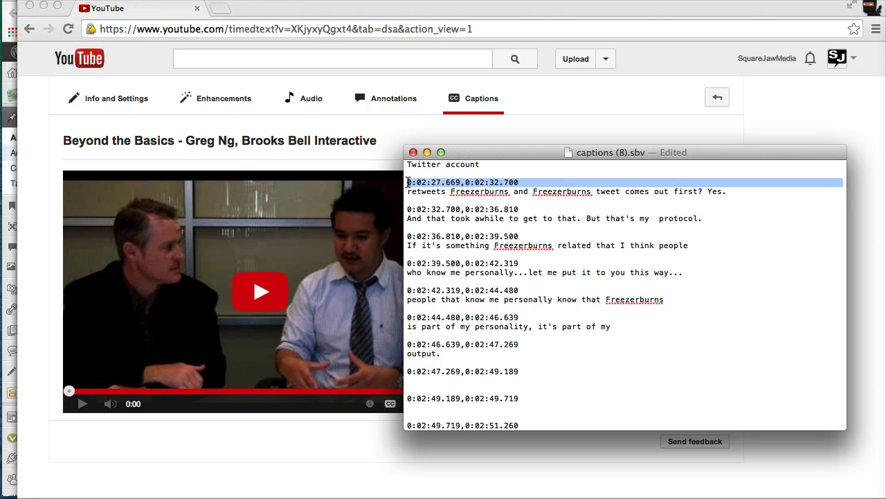
{"action": "triple_click", "coordinate": [417, 210]}
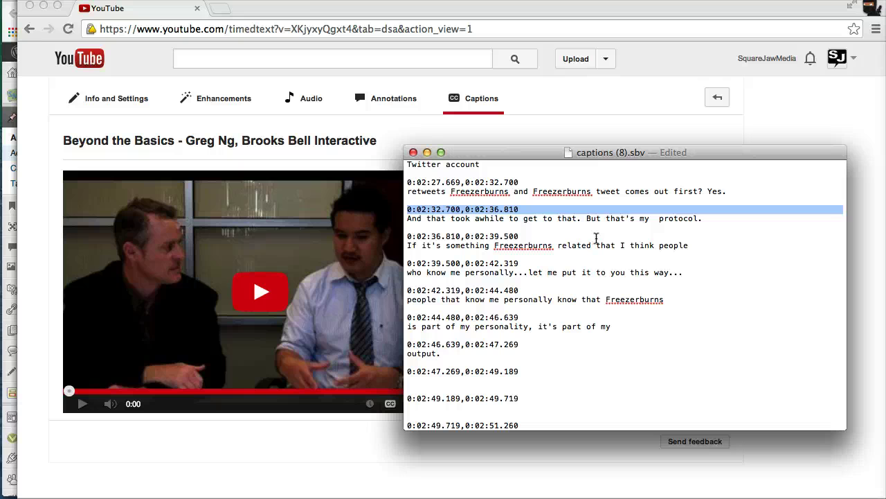
Switch to Word and read through the "Improve SEO with YouTube Captions" document.
{"action": "key", "text": "Left"}
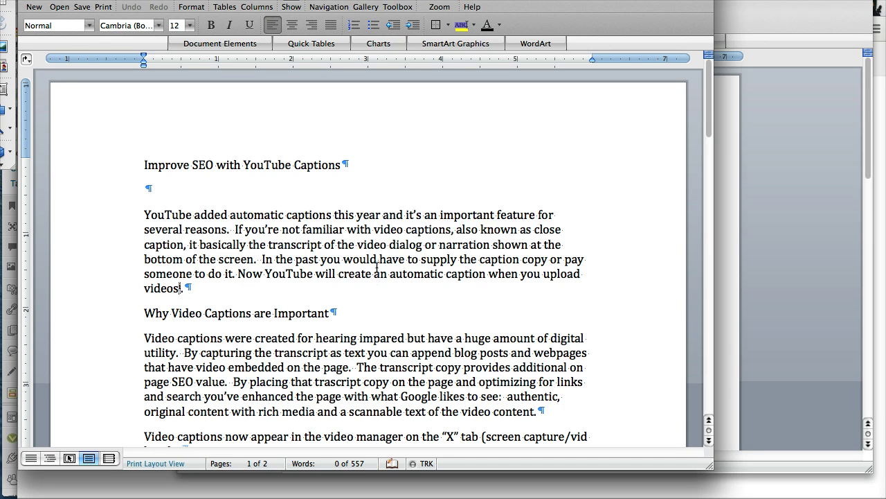
{"action": "scroll", "coordinate": [376, 267], "scroll_direction": "down", "scroll_amount": 10}
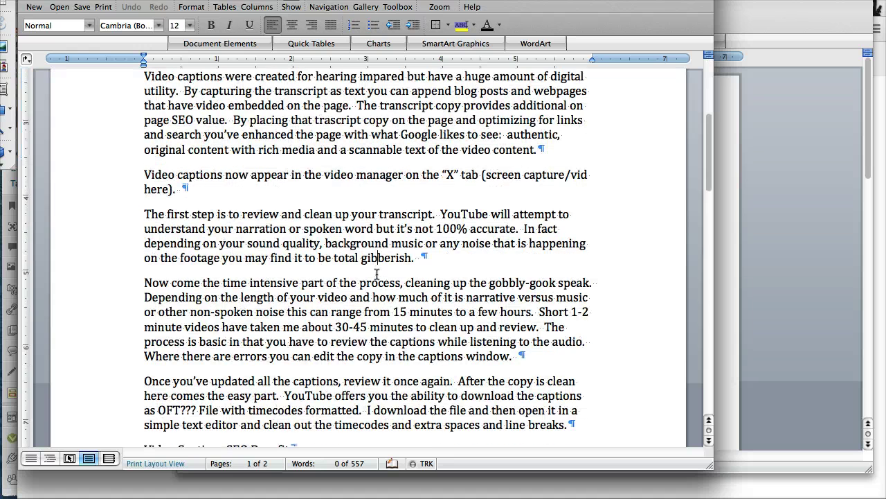
{"action": "scroll", "coordinate": [377, 275], "scroll_direction": "down", "scroll_amount": 2}
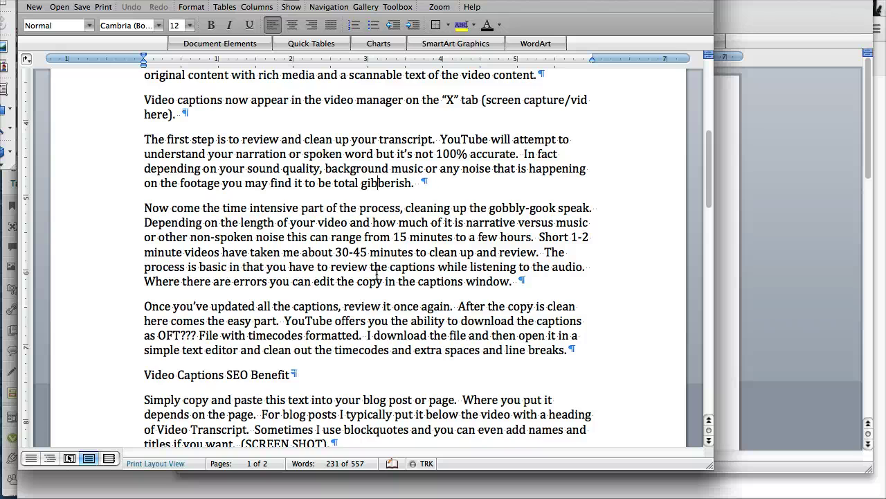
{"action": "scroll", "coordinate": [377, 275], "scroll_direction": "down", "scroll_amount": 5}
{"action": "scroll", "coordinate": [376, 275], "scroll_direction": "down", "scroll_amount": 4}
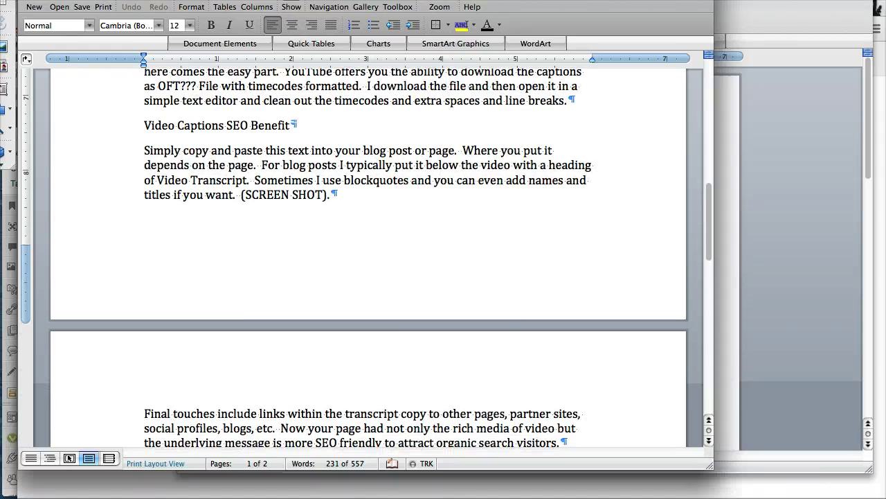
View the cleaned-up transcript document in Word, close it, and switch back to the YouTube captions page.
{"action": "left_click", "coordinate": [723, 344]}
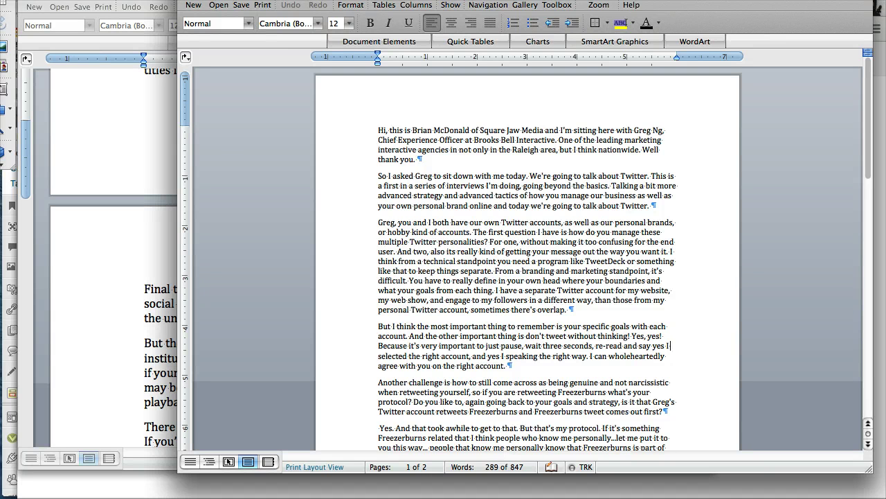
{"action": "key", "text": "super+w"}
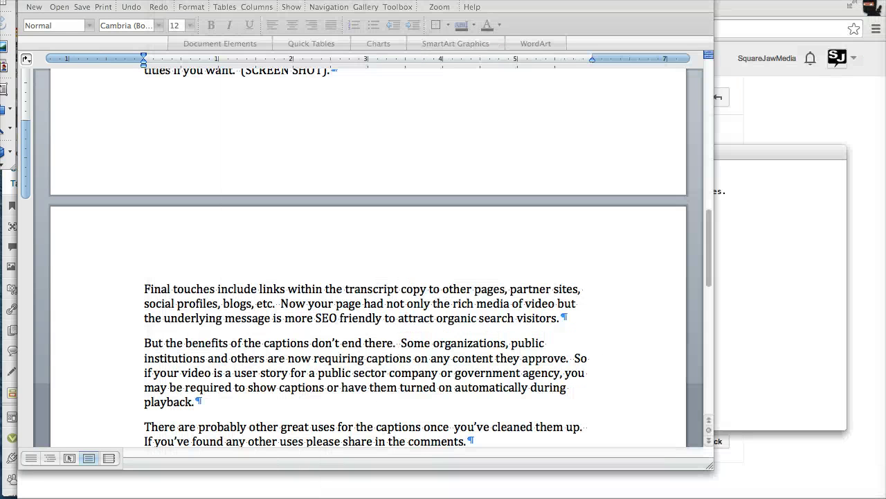
{"action": "left_click", "coordinate": [761, 476]}
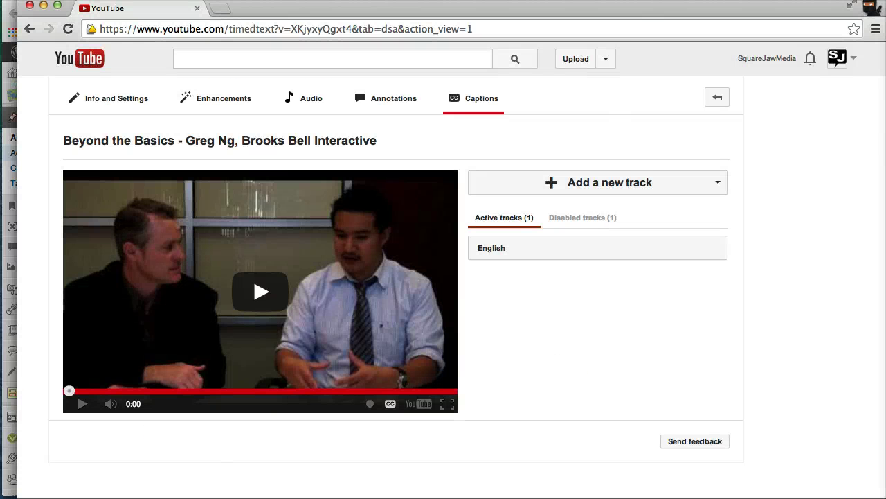
Switch to the WordPress post editor and examine the Transcript heading and text below the embedded video in Text and Visual modes.
{"action": "left_click", "coordinate": [9, 153]}
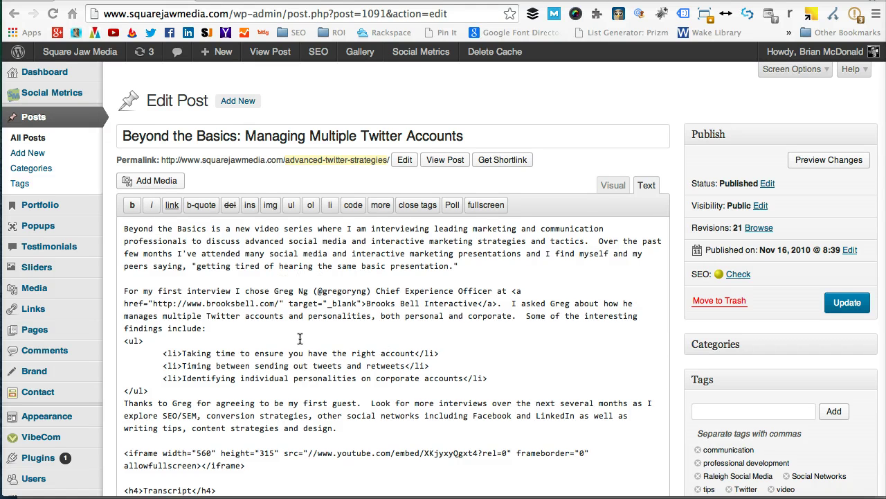
{"action": "scroll", "coordinate": [300, 339], "scroll_direction": "down", "scroll_amount": 3}
{"action": "scroll", "coordinate": [300, 339], "scroll_direction": "down", "scroll_amount": 4}
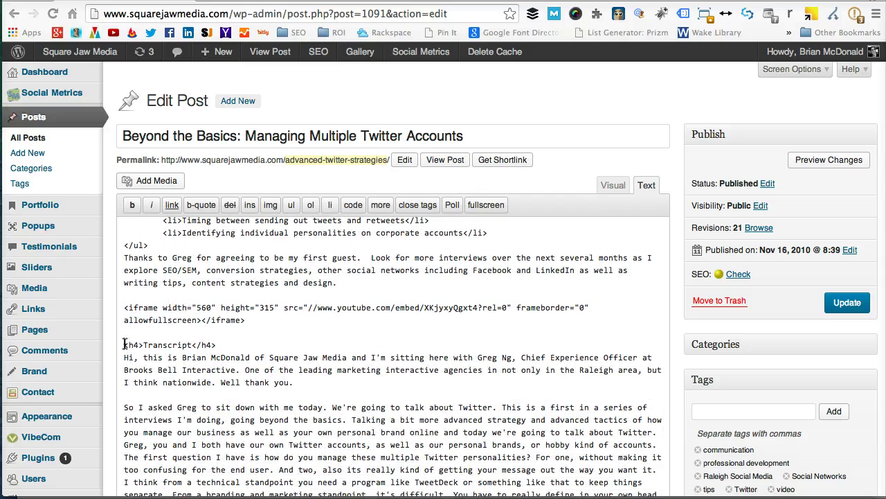
{"action": "left_click_drag", "start_coordinate": [126, 344], "coordinate": [344, 345]}
{"action": "left_click", "coordinate": [609, 188]}
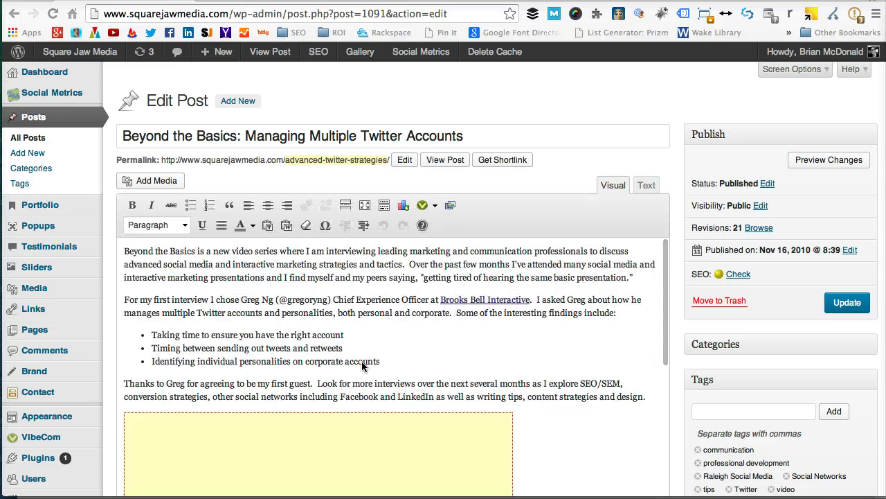
{"action": "scroll", "coordinate": [362, 366], "scroll_direction": "down", "scroll_amount": 8}
{"action": "scroll", "coordinate": [361, 366], "scroll_direction": "down", "scroll_amount": 1}
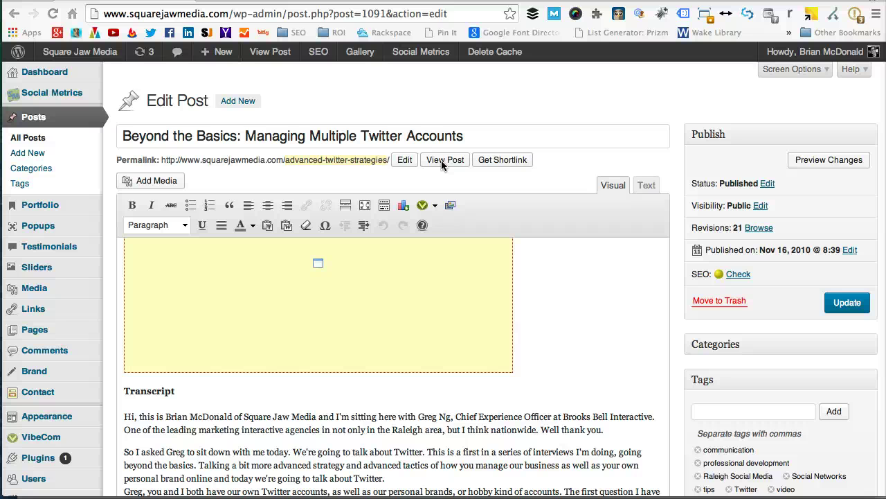
View the published "Beyond the Basics: Managing Multiple Twitter Accounts" post and look over its introduction and embedded video.
{"action": "left_click", "coordinate": [440, 164]}
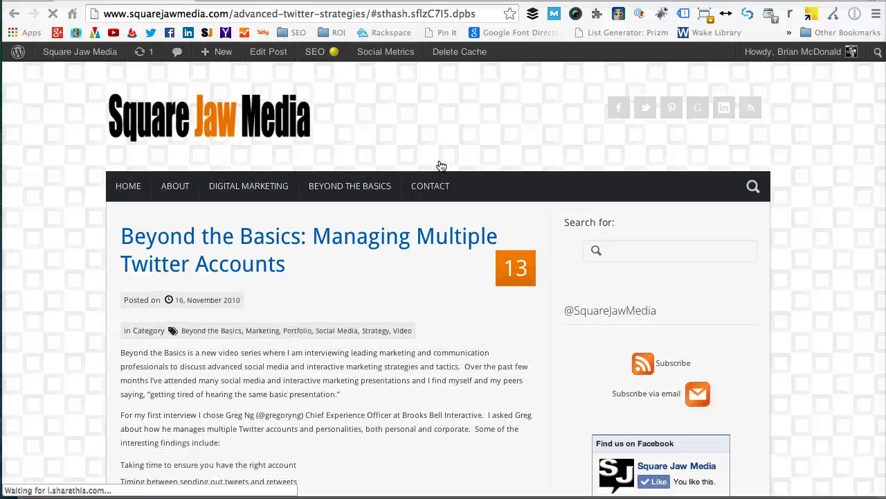
{"action": "scroll", "coordinate": [441, 166], "scroll_direction": "down", "scroll_amount": 1}
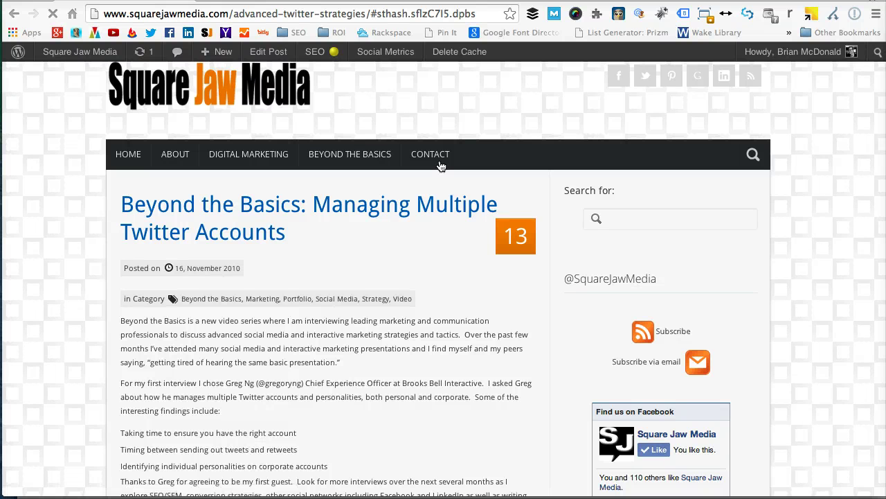
{"action": "scroll", "coordinate": [441, 166], "scroll_direction": "down", "scroll_amount": 3}
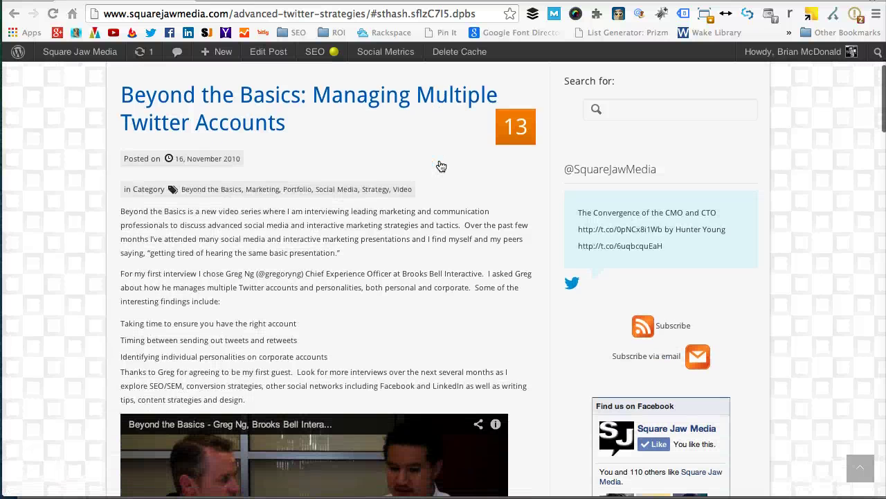
{"action": "scroll", "coordinate": [442, 167], "scroll_direction": "down", "scroll_amount": 4}
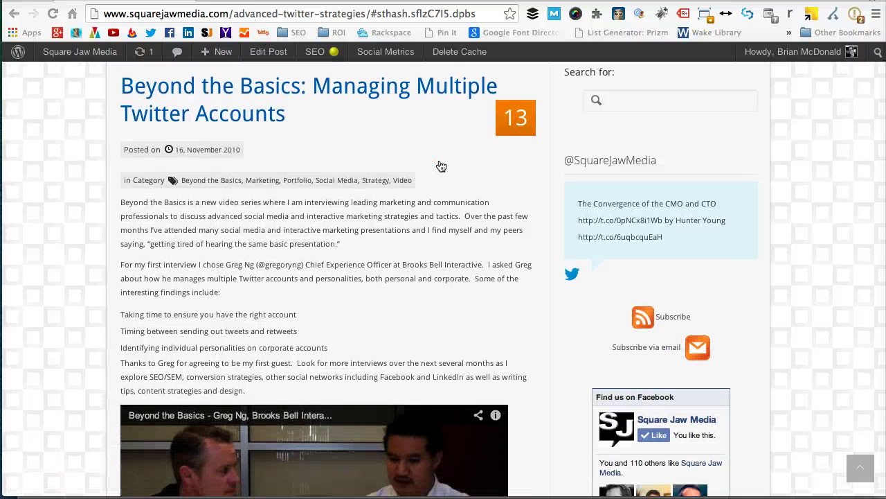